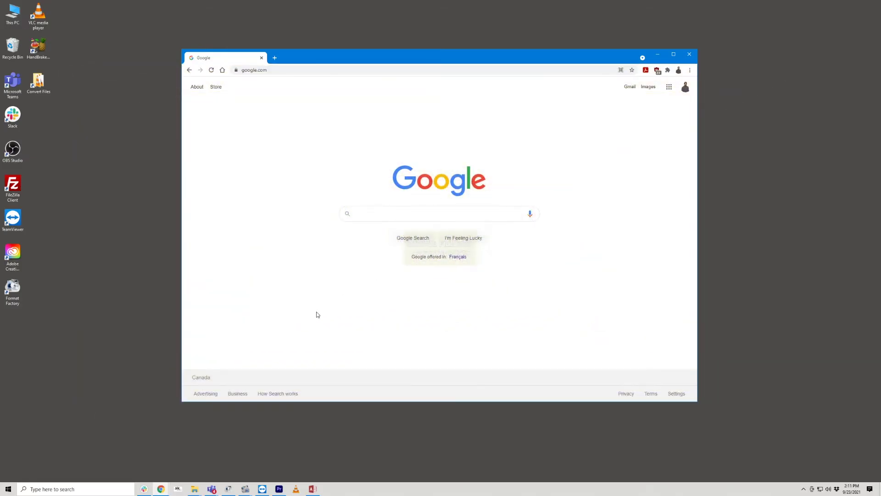
Search Google for "vlc download" and bring up the download options on VideoLAN's VLC for Windows page.
{"action": "left_click", "coordinate": [387, 218]}
{"action": "key", "text": "Down"}
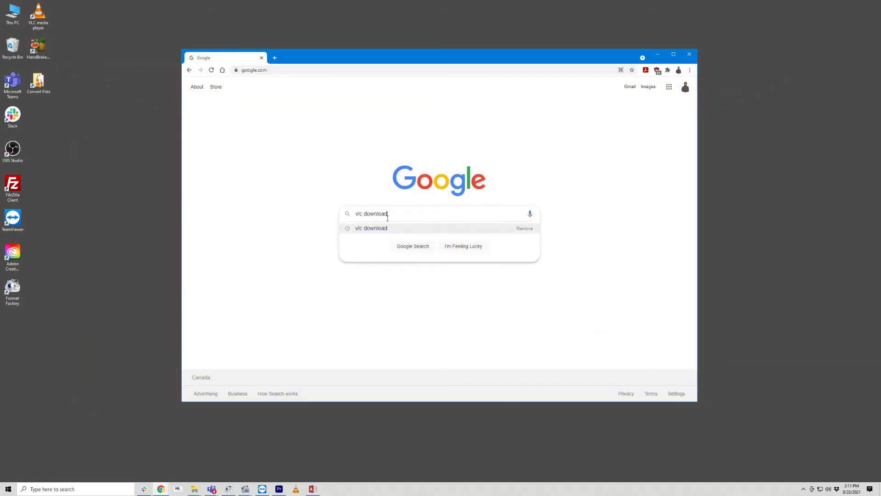
{"action": "key", "text": "Return"}
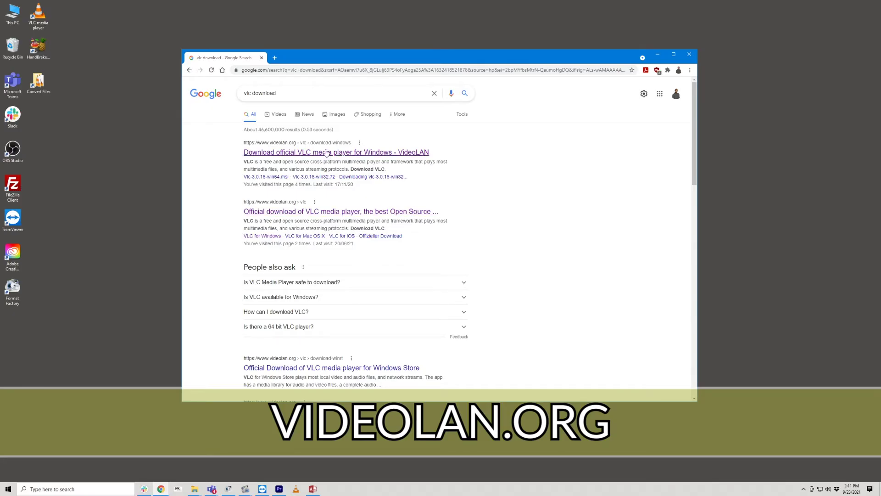
{"action": "left_click", "coordinate": [327, 153]}
{"action": "left_click", "coordinate": [489, 201]}
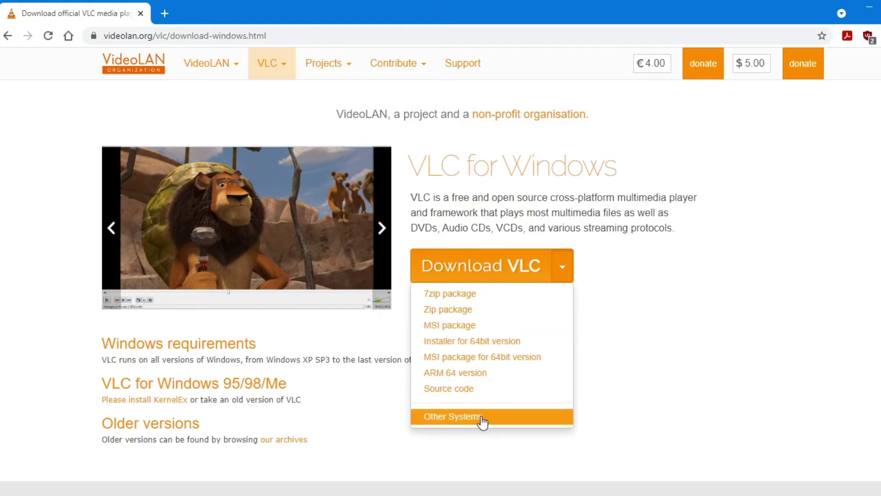
{"action": "left_click", "coordinate": [442, 277]}
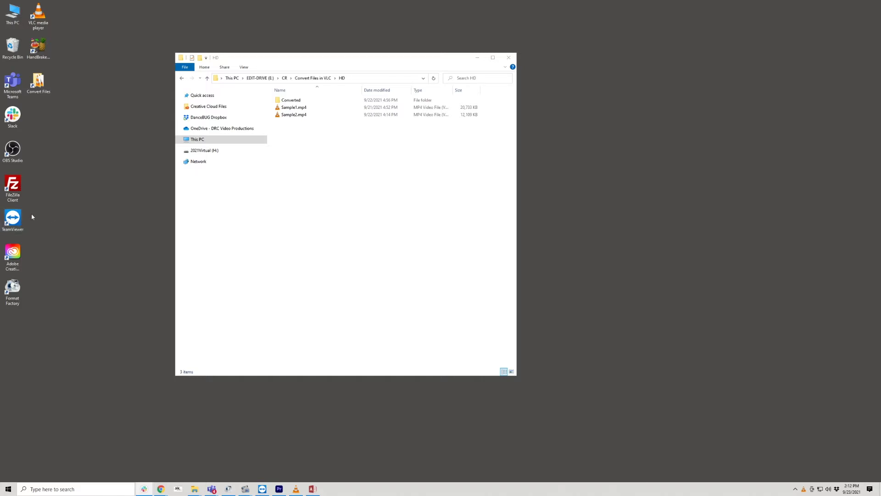
Examine the detailed file properties of Sample1.mp4 in the HD folder.
{"action": "left_click", "coordinate": [289, 107]}
{"action": "right_click", "coordinate": [290, 108]}
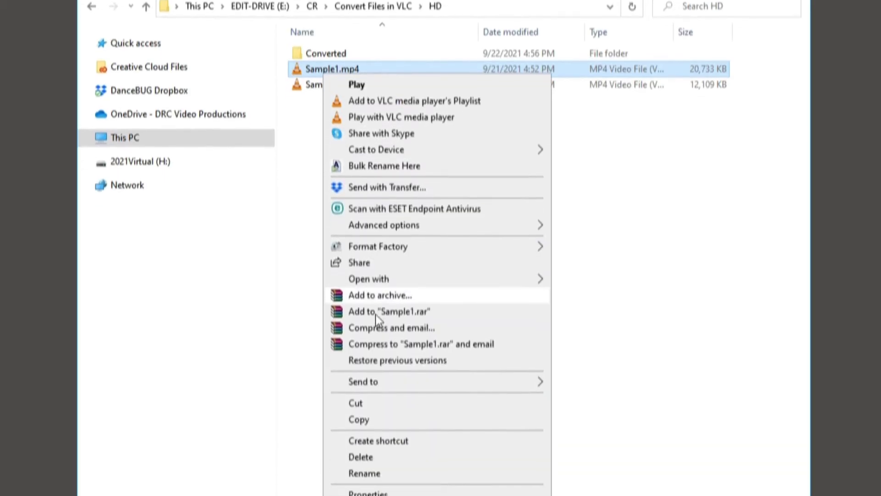
{"action": "left_click", "coordinate": [400, 470]}
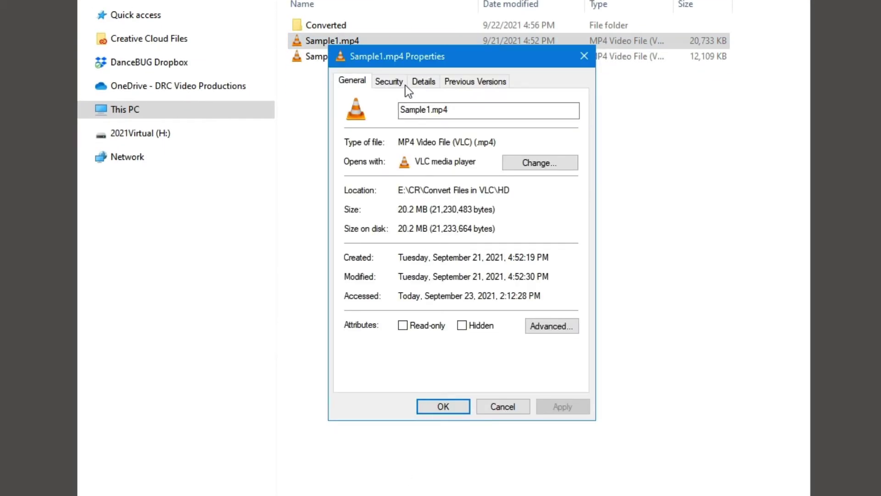
{"action": "left_click", "coordinate": [421, 82]}
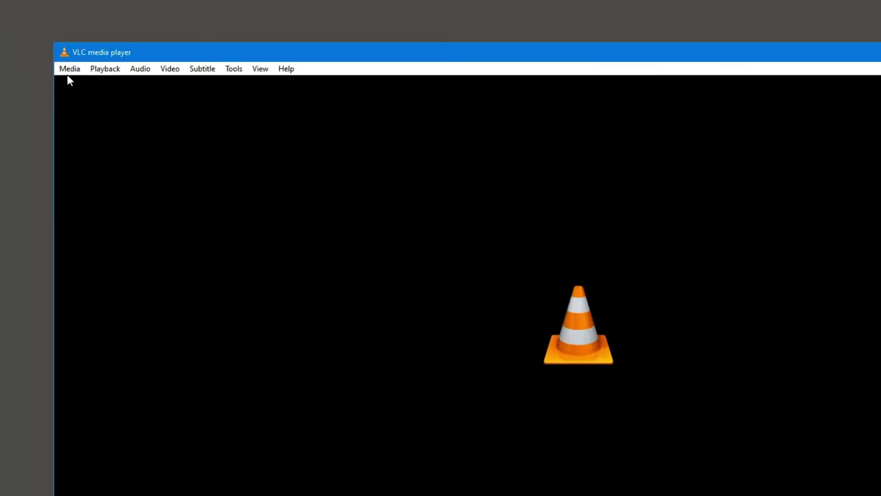
In VLC media player, load Sample1.mp4 from the HD folder as the source of a Convert / Save job.
{"action": "left_click", "coordinate": [133, 98]}
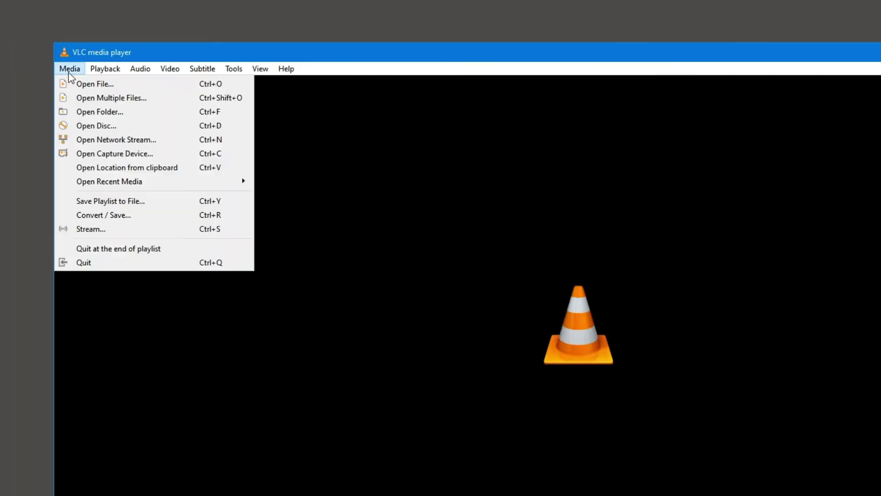
{"action": "left_click", "coordinate": [72, 216]}
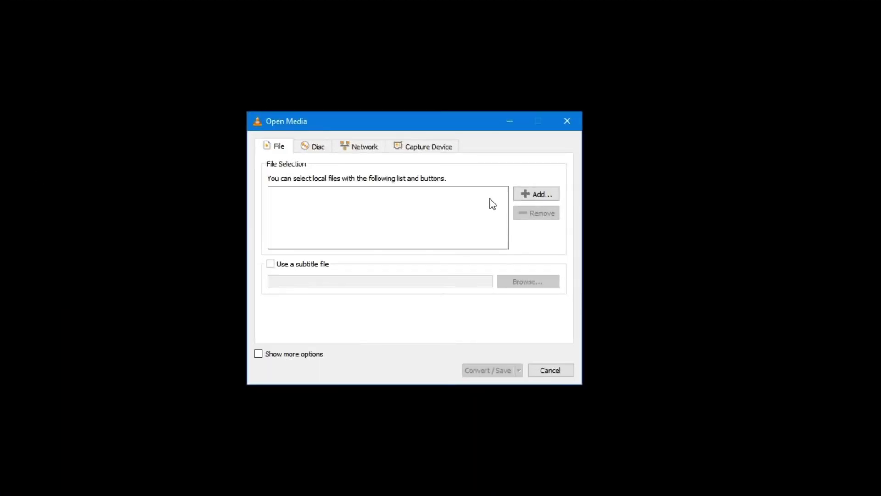
{"action": "left_click", "coordinate": [549, 197]}
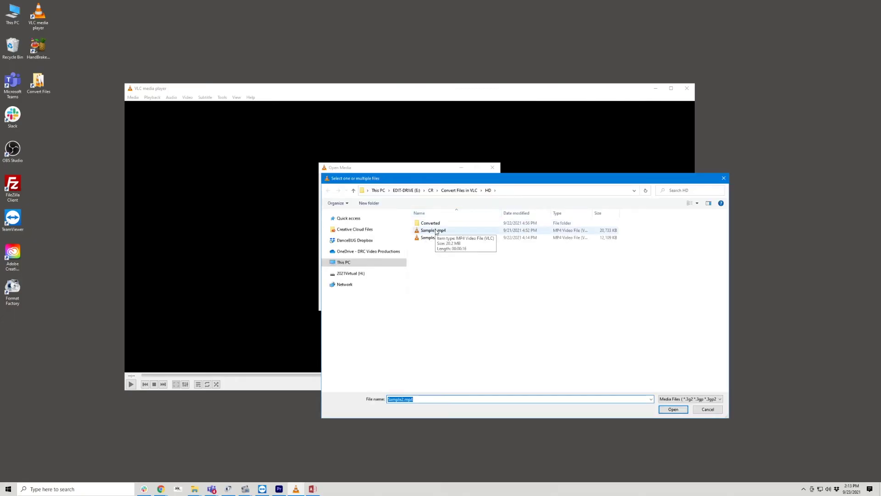
{"action": "double_click", "coordinate": [433, 230]}
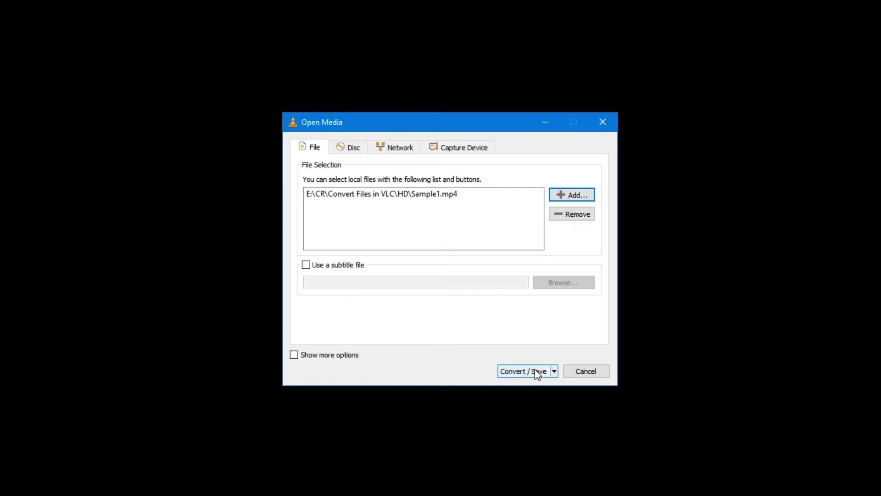
{"action": "left_click", "coordinate": [451, 304]}
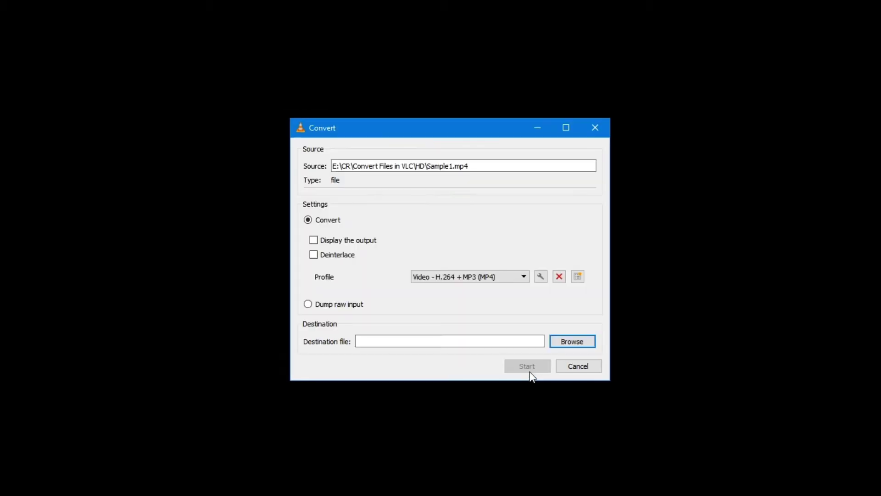
Choose the Video - H.264 + MP3 (MP4) profile and set its video bitrate to 5000 kb/s.
{"action": "left_click", "coordinate": [525, 276]}
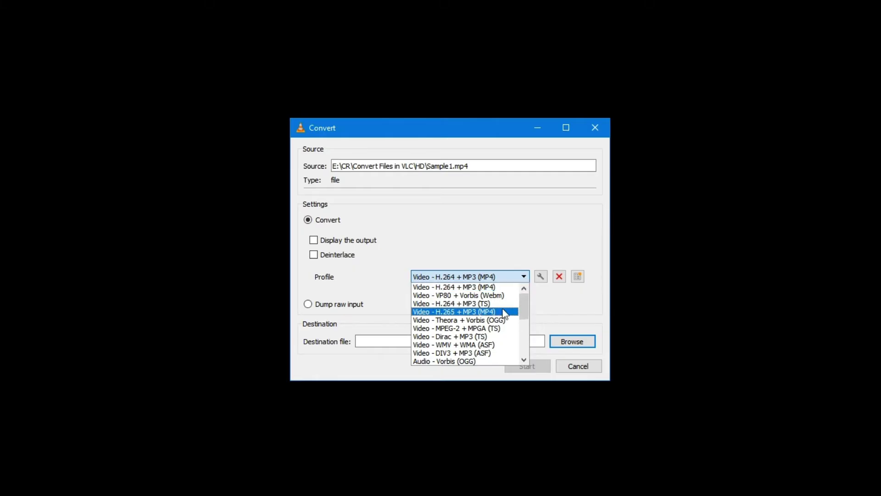
{"action": "left_click", "coordinate": [504, 286]}
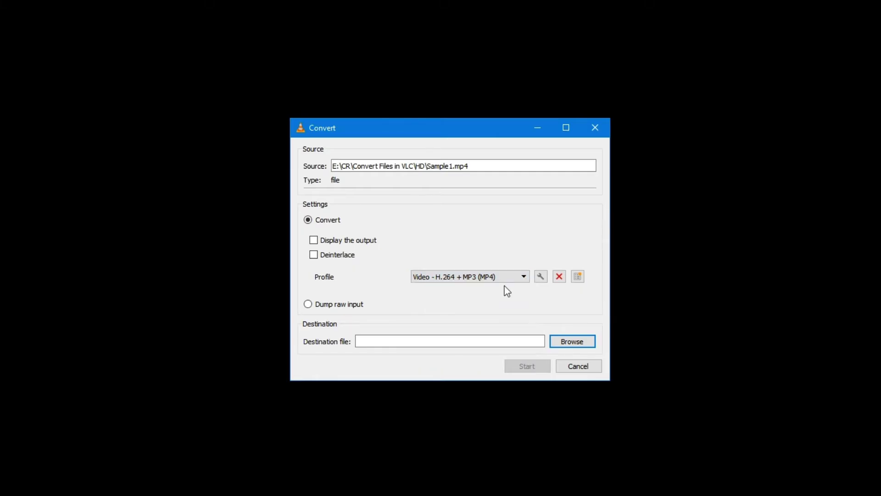
{"action": "left_click", "coordinate": [540, 276]}
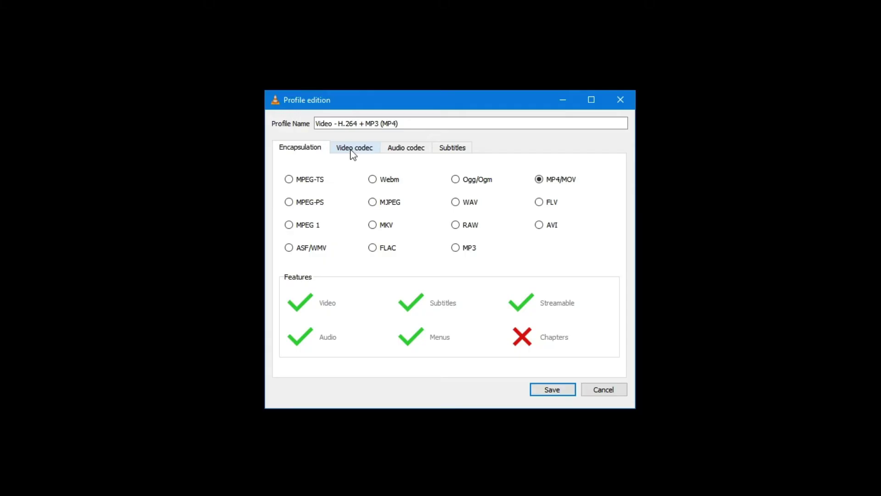
{"action": "left_click", "coordinate": [357, 181]}
{"action": "left_click", "coordinate": [592, 231]}
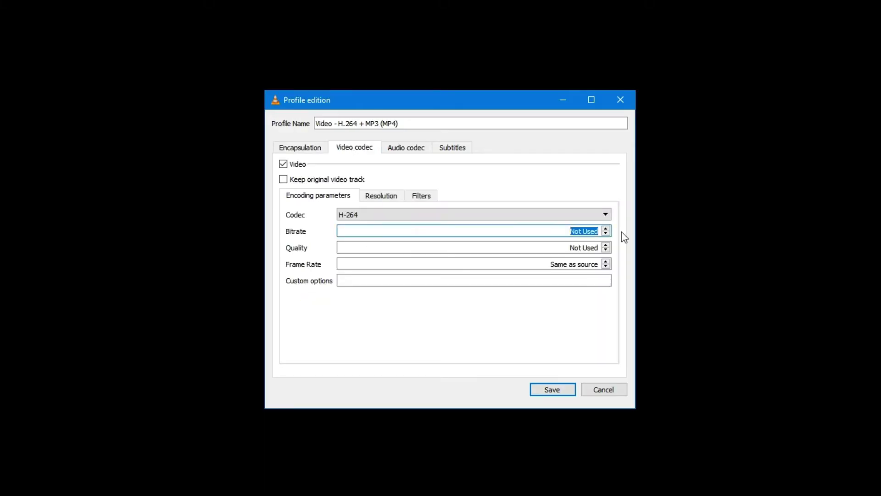
{"action": "type", "text": "5000 kb/s"}
Set the profile's output frame size to 1280 px wide and 720 px high.
{"action": "left_click", "coordinate": [388, 196]}
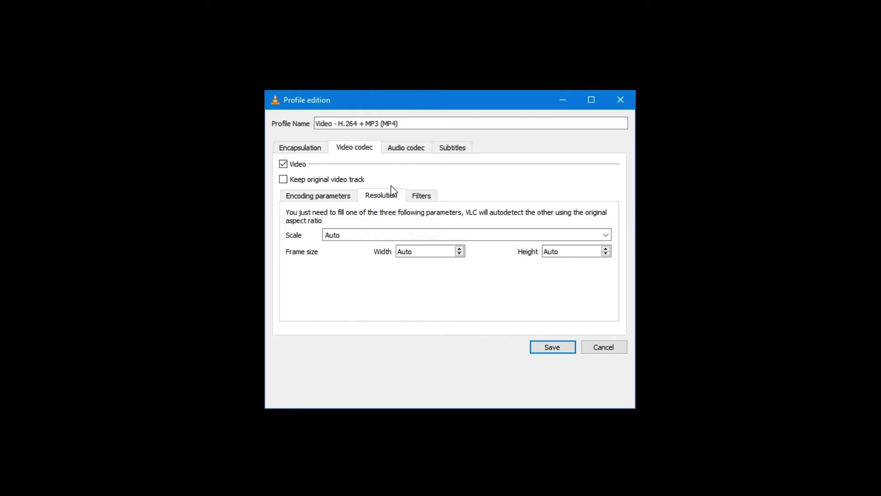
{"action": "double_click", "coordinate": [413, 252]}
{"action": "type", "text": "1280"}
{"action": "double_click", "coordinate": [559, 252]}
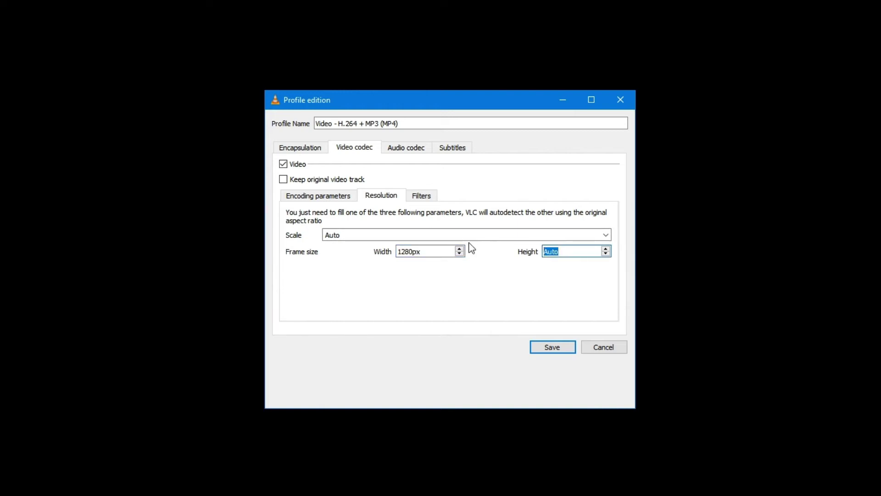
{"action": "type", "text": "720"}
Reset both the frame width and height of the profile to Auto.
{"action": "key", "text": "shift+Tab"}
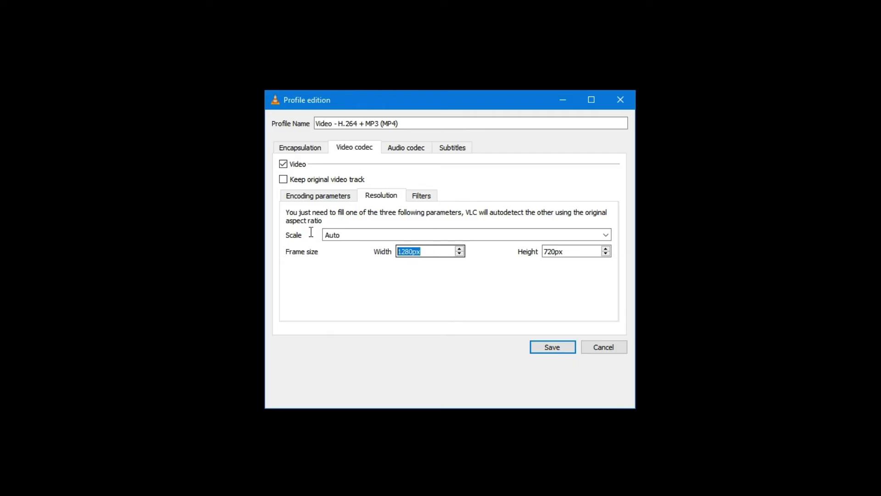
{"action": "type", "text": "0"}
{"action": "left_click", "coordinate": [573, 253]}
{"action": "double_click", "coordinate": [573, 252]}
{"action": "key", "text": "BackSpace"}
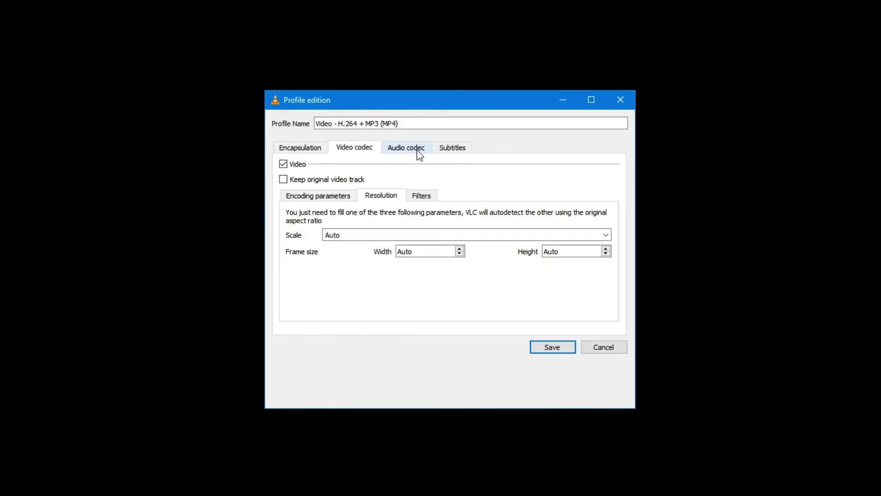
Select MPEG 4 Audio (AAC) as the profile's audio codec and save the profile.
{"action": "left_click", "coordinate": [418, 150]}
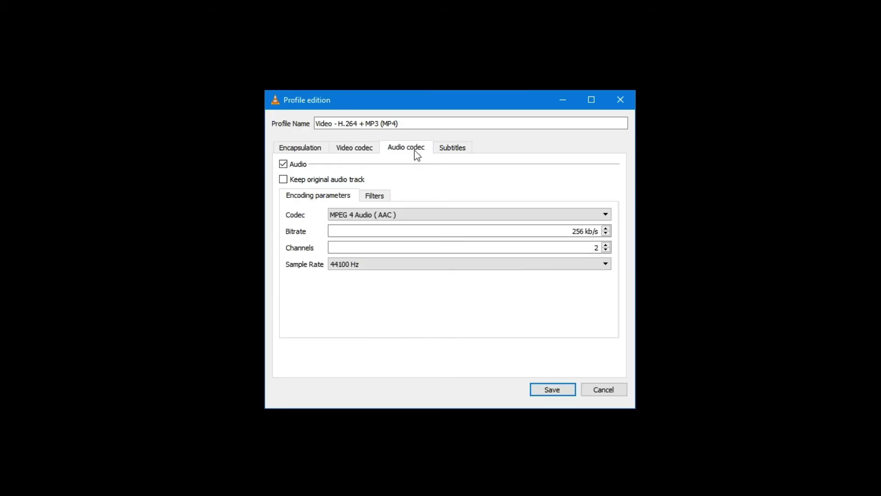
{"action": "left_click", "coordinate": [517, 216]}
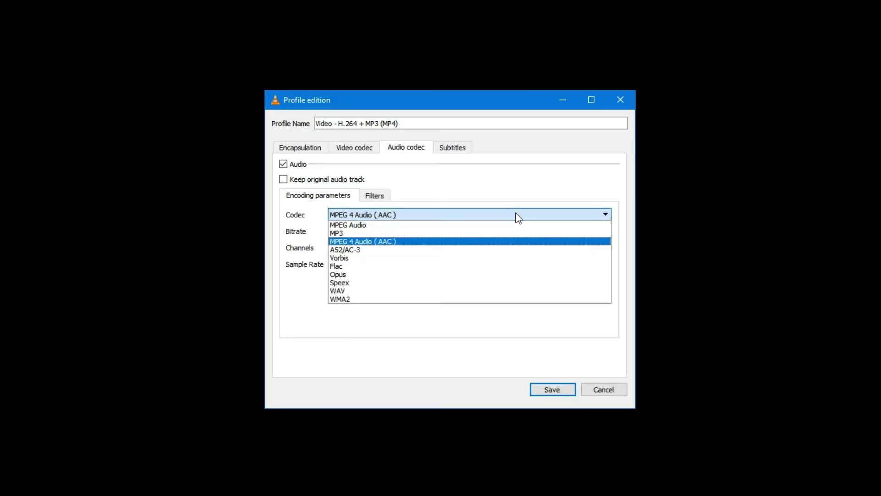
{"action": "left_click", "coordinate": [412, 248]}
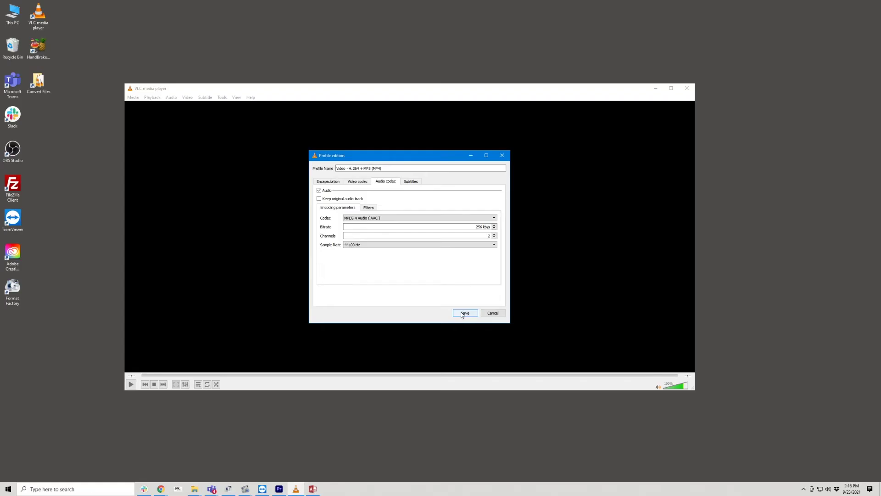
{"action": "left_click", "coordinate": [552, 389]}
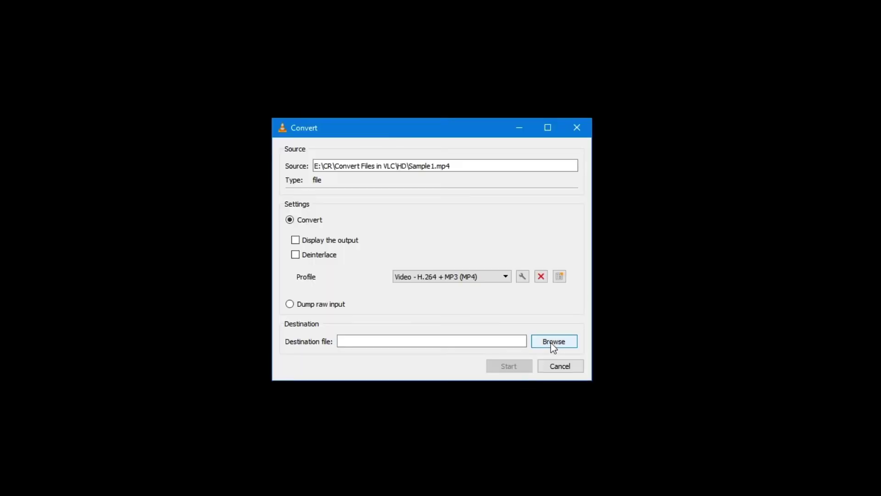
Set the destination to Sample1.mp4 inside the Converted folder and start the conversion.
{"action": "left_click", "coordinate": [476, 286]}
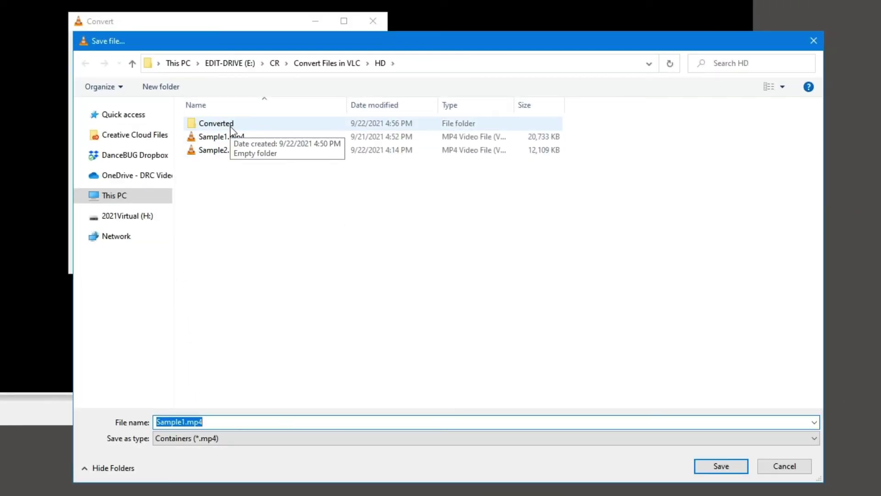
{"action": "double_click", "coordinate": [231, 125]}
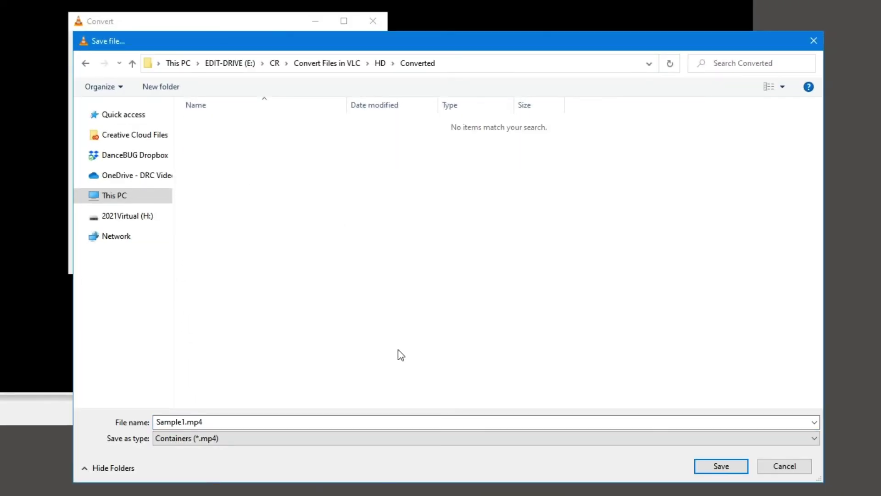
{"action": "left_click", "coordinate": [720, 465]}
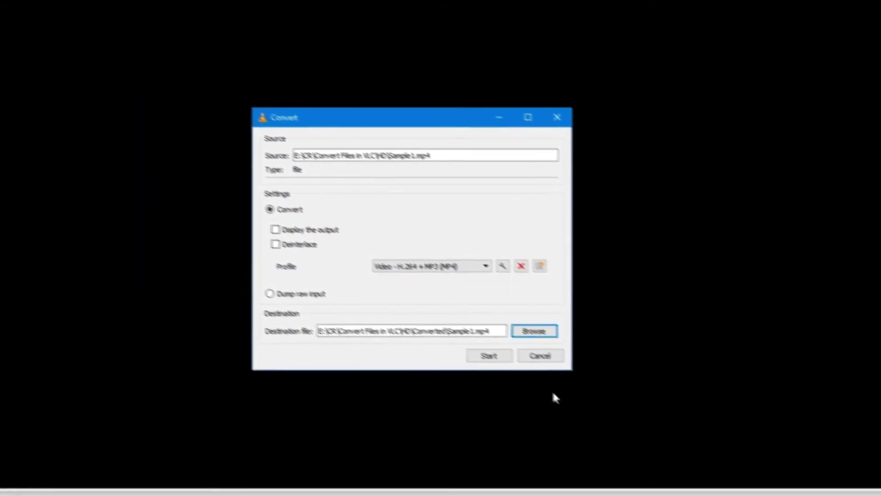
{"action": "left_click", "coordinate": [490, 358]}
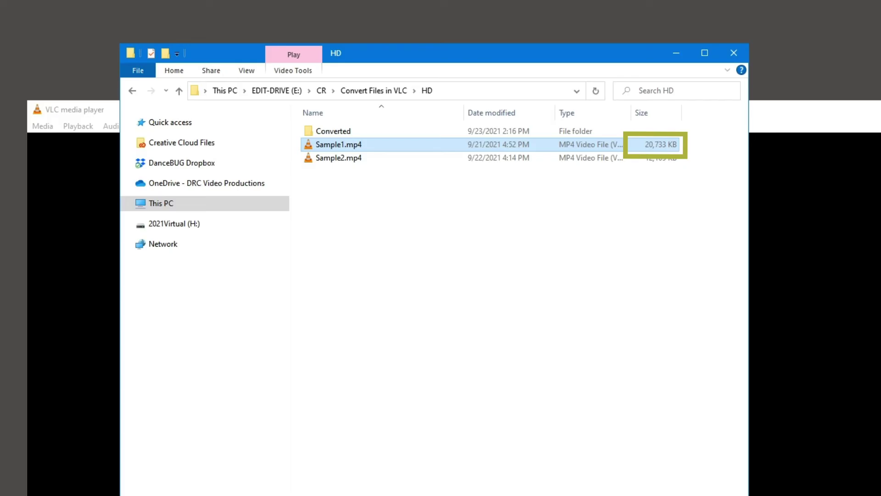
Open the Converted folder and compare the size of the new Sample1.mp4 with the original.
{"action": "left_click", "coordinate": [445, 320]}
{"action": "double_click", "coordinate": [350, 132]}
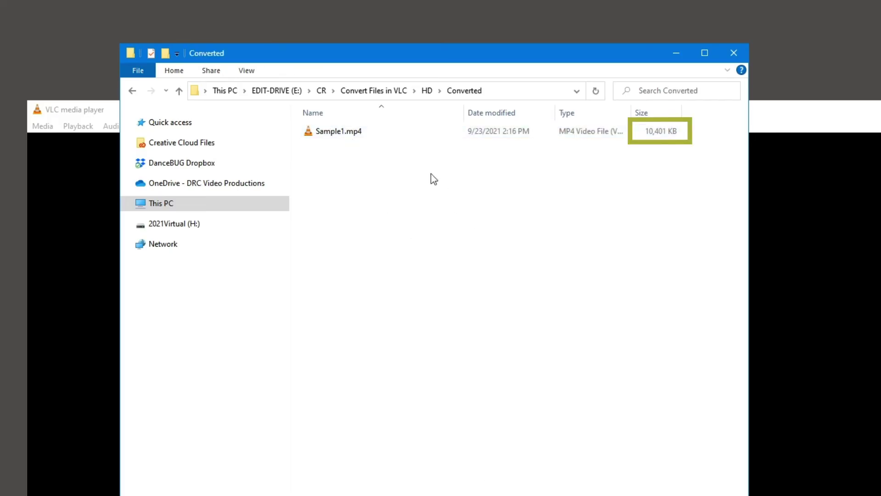
{"action": "left_click", "coordinate": [354, 135]}
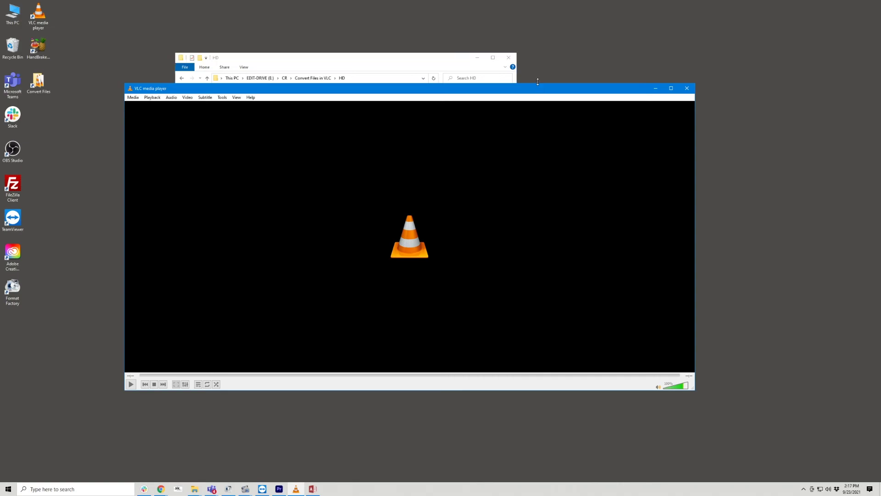
Add Sample1.mp4 and Sample2.mp4 together as sources for a new Convert / Save job in VLC.
{"action": "left_click_drag", "start_coordinate": [537, 81], "coordinate": [516, 45]}
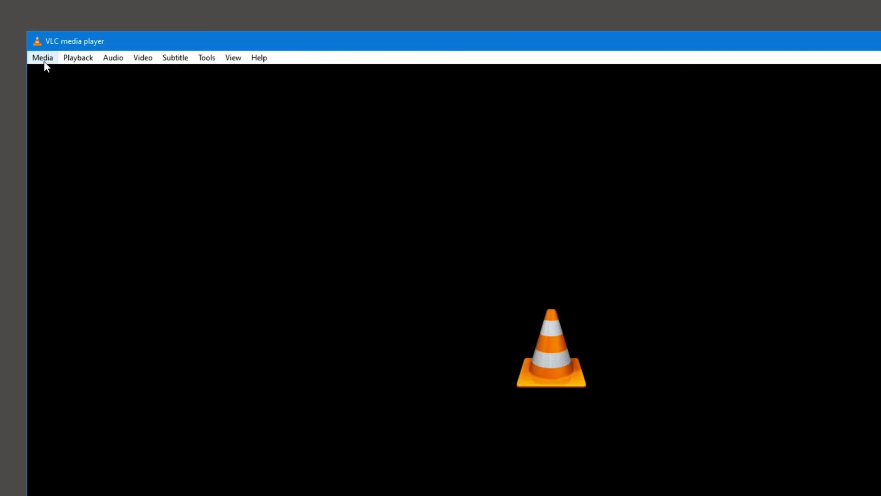
{"action": "left_click", "coordinate": [132, 60]}
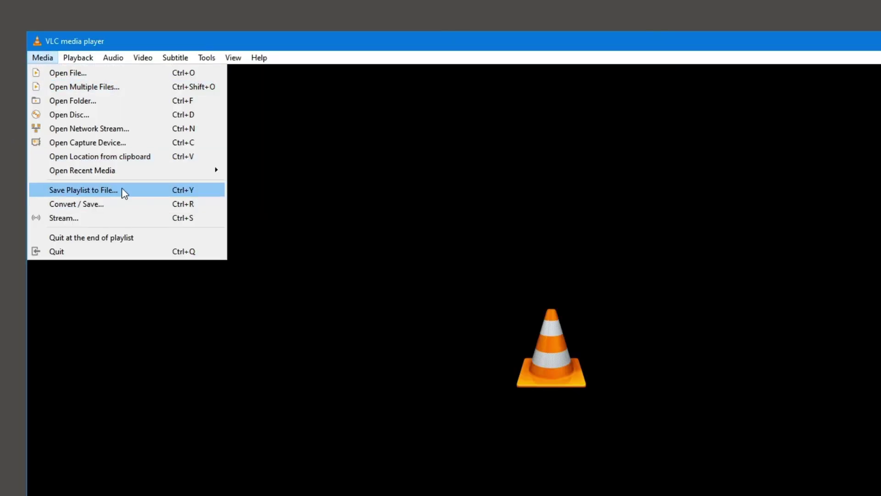
{"action": "left_click", "coordinate": [108, 203]}
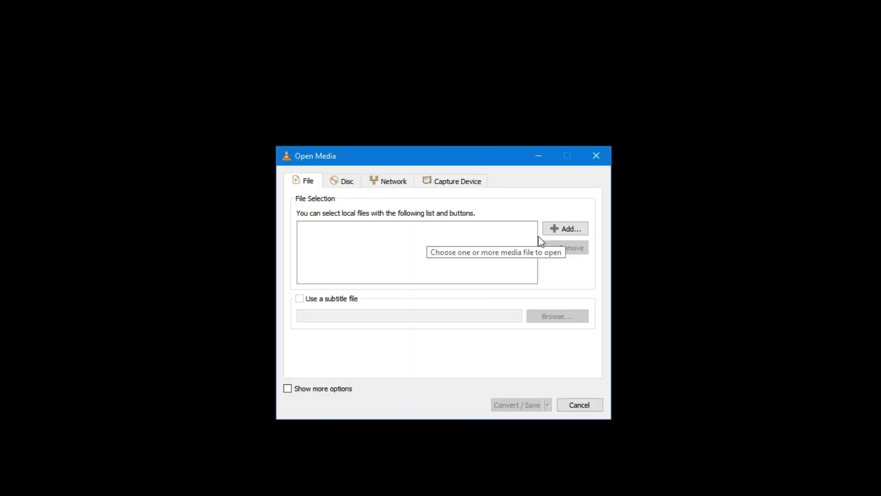
{"action": "left_click", "coordinate": [572, 234]}
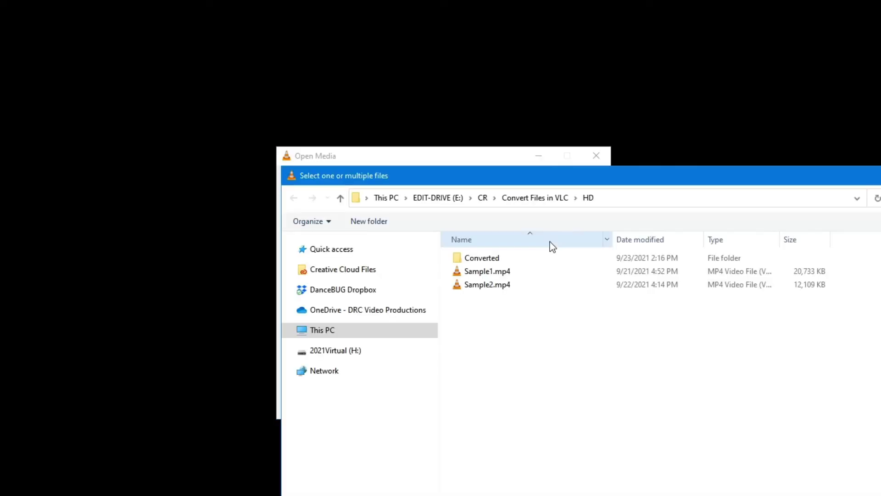
{"action": "left_click_drag", "start_coordinate": [540, 324], "coordinate": [495, 273]}
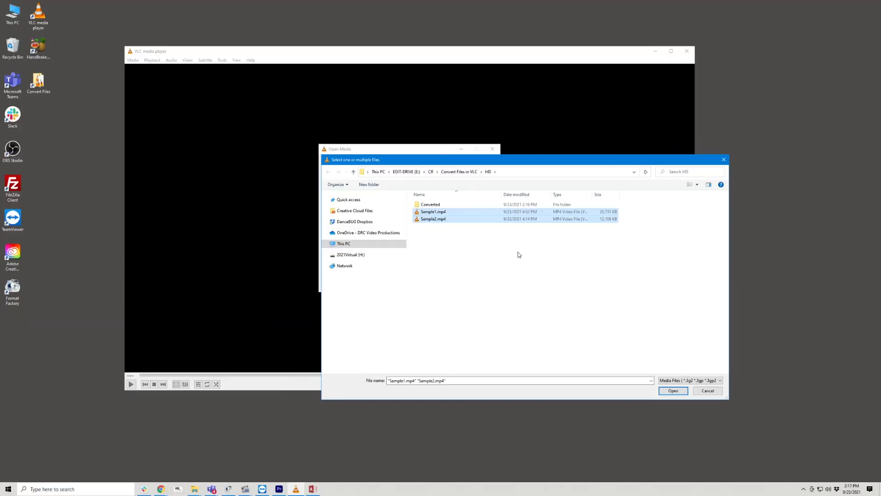
{"action": "left_click", "coordinate": [673, 391]}
Convert both files with the H.264 + MP3 (MP4) profile and "-converted" appended to filenames, and check the output in the HD folder.
{"action": "left_click", "coordinate": [441, 283]}
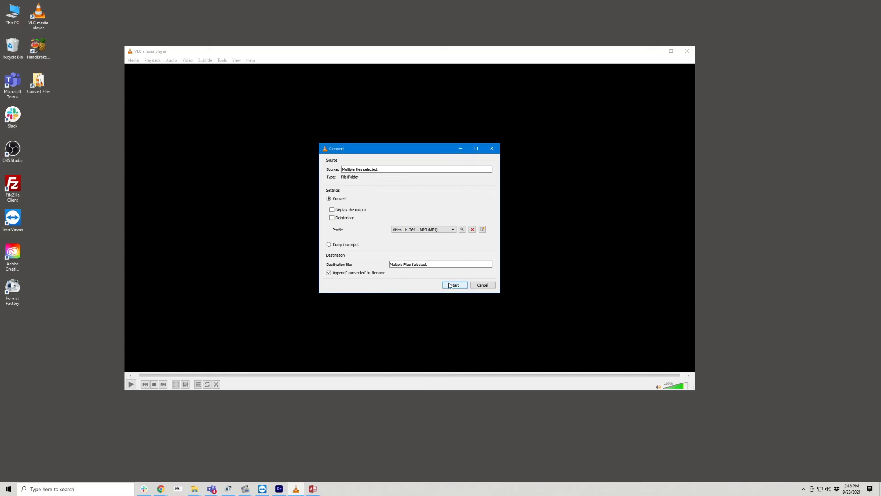
{"action": "left_click", "coordinate": [526, 370]}
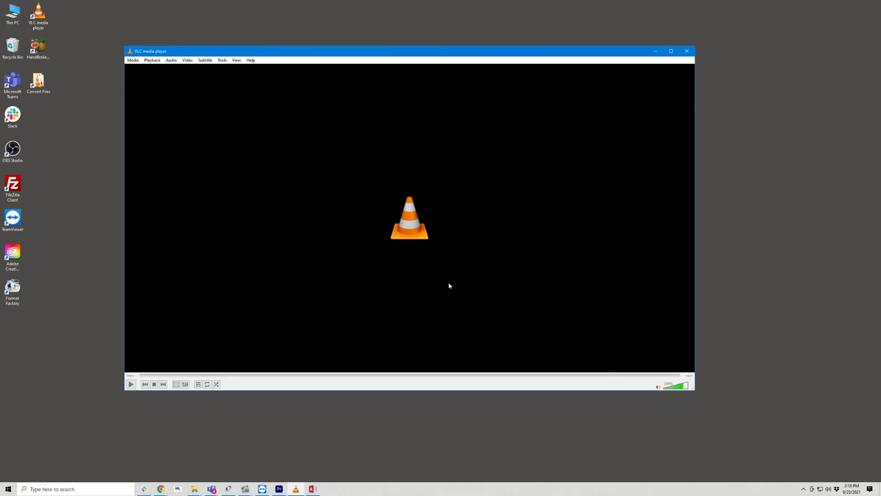
{"action": "key", "text": "alt+Tab"}
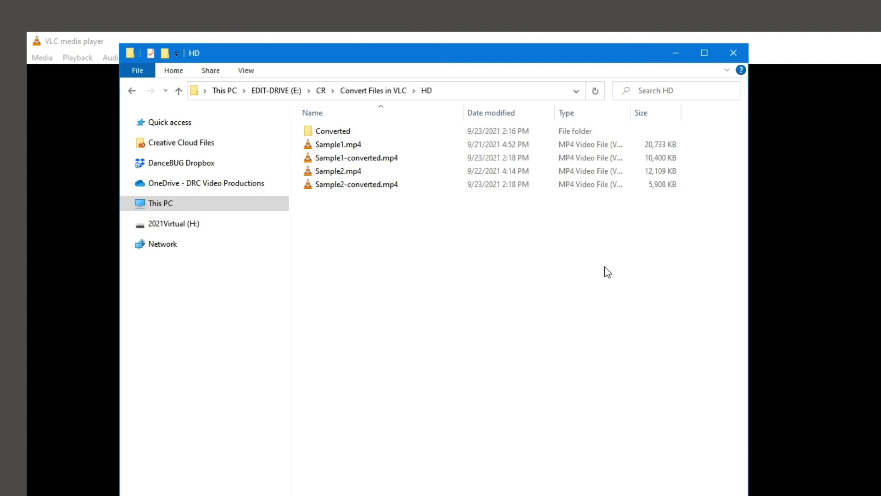